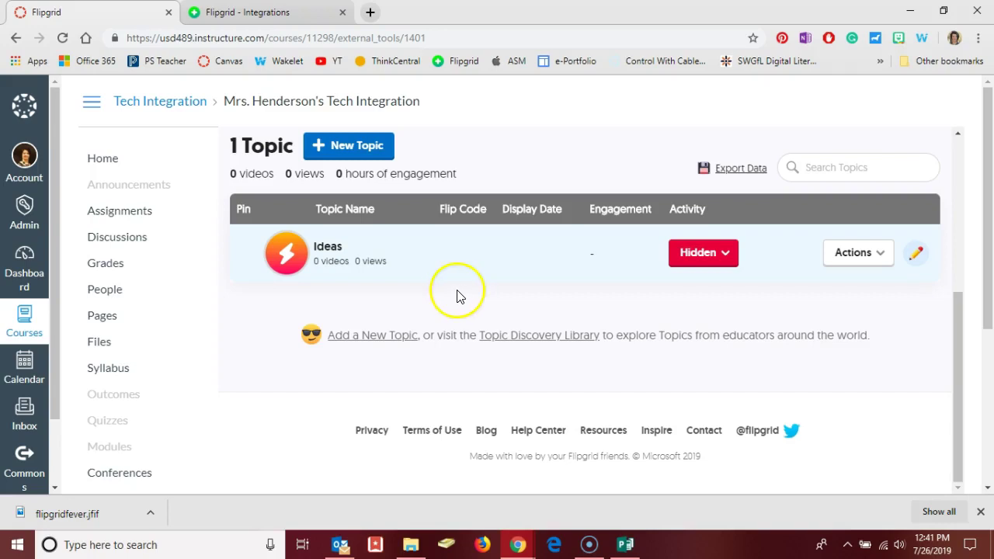
Step: Review the grid's topic list and the activity states available for the Ideas topic
{"action": "scroll", "coordinate": [455, 295], "scroll_direction": "up", "scroll_amount": 1}
{"action": "scroll", "coordinate": [454, 295], "scroll_direction": "up", "scroll_amount": 3}
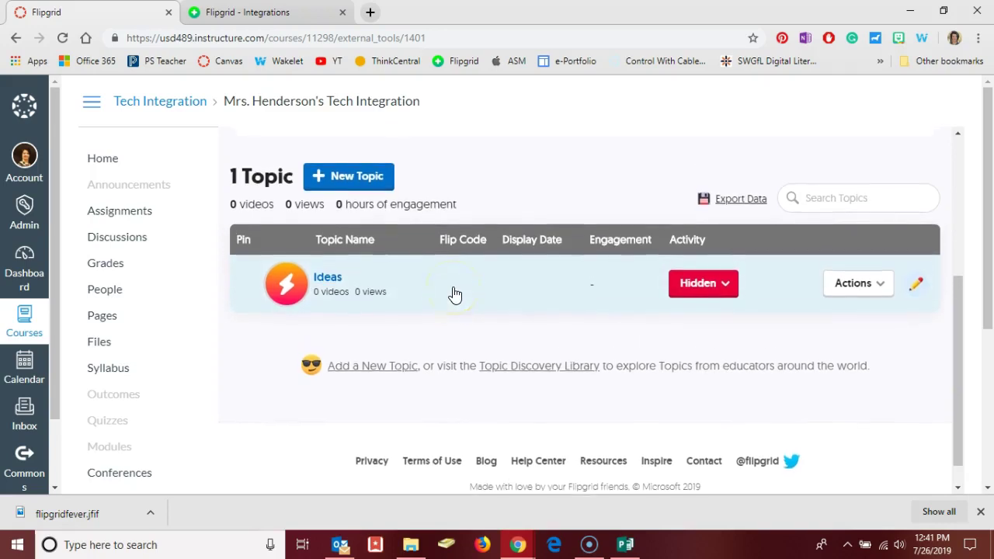
{"action": "scroll", "coordinate": [455, 294], "scroll_direction": "up", "scroll_amount": 1}
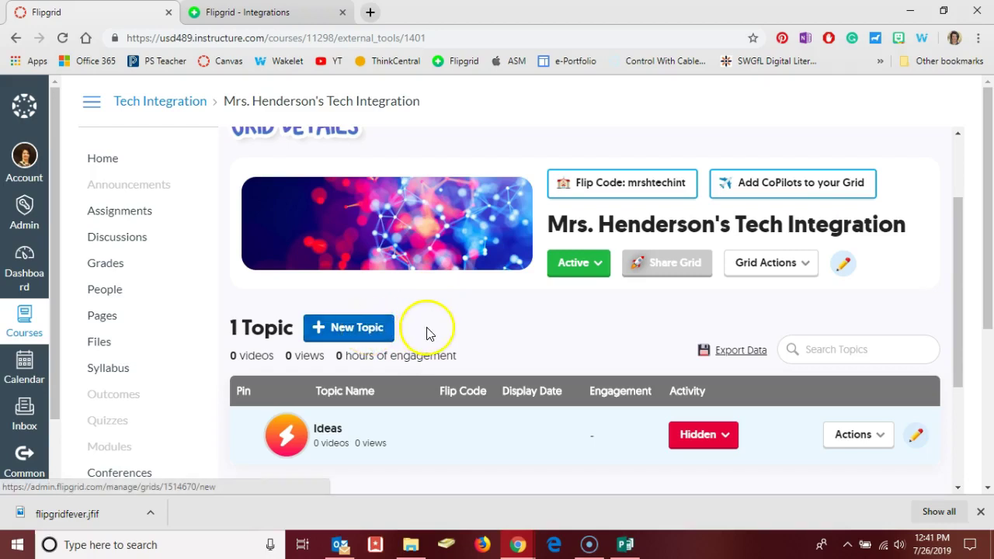
{"action": "scroll", "coordinate": [435, 342], "scroll_direction": "down", "scroll_amount": 2}
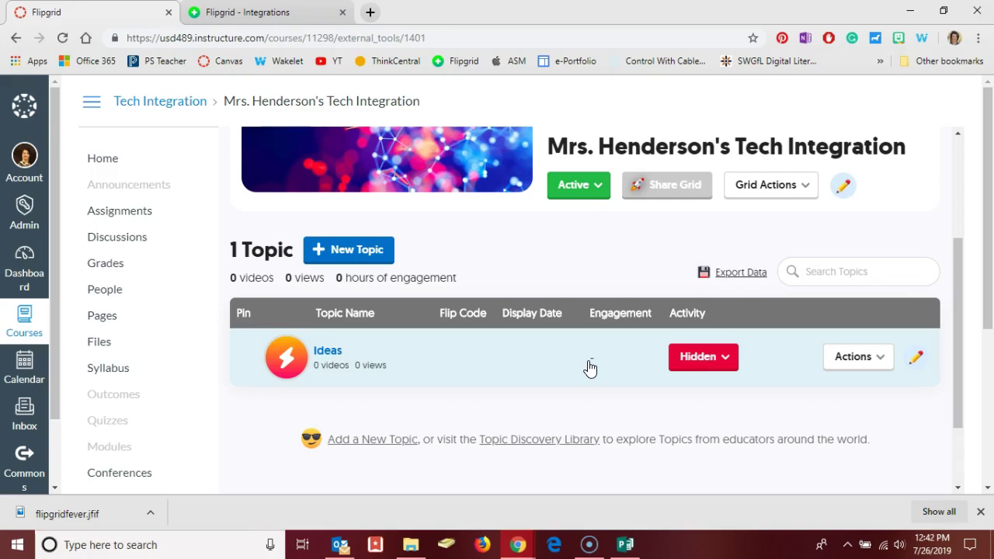
{"action": "left_click", "coordinate": [691, 368]}
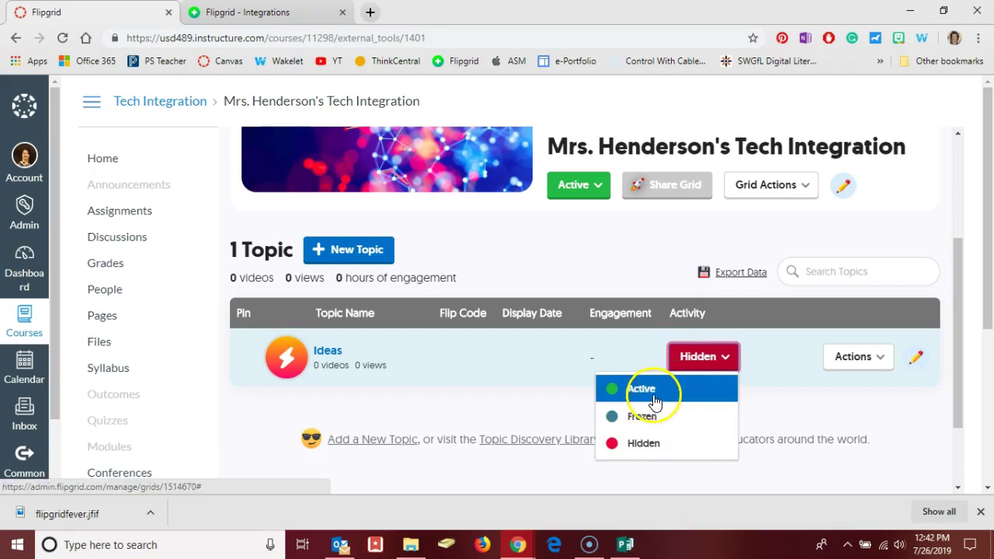
Step: Start a new topic titled "Introductions" and set its video response time to 30 seconds
{"action": "left_click", "coordinate": [365, 256]}
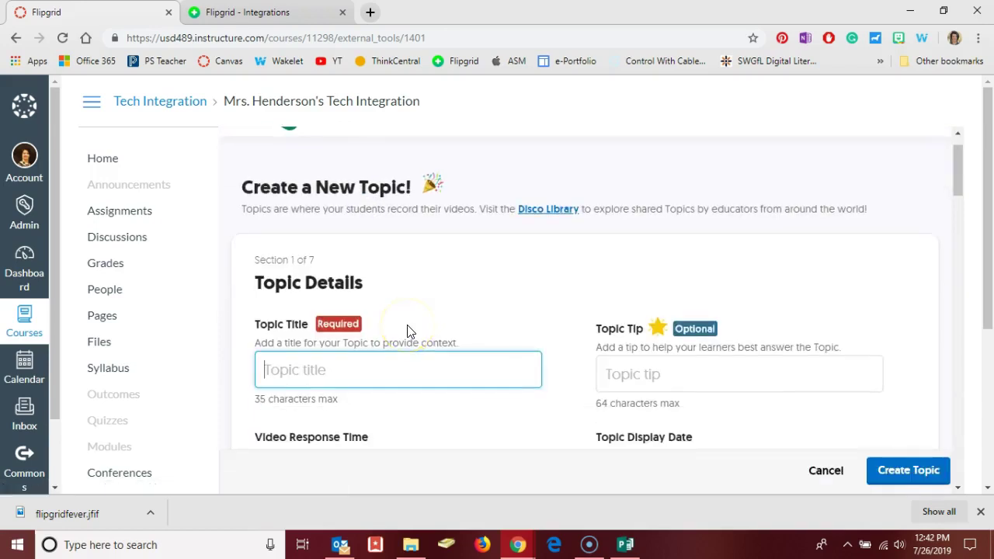
{"action": "type", "text": "Introductions"}
{"action": "scroll", "coordinate": [466, 272], "scroll_direction": "down", "scroll_amount": 2}
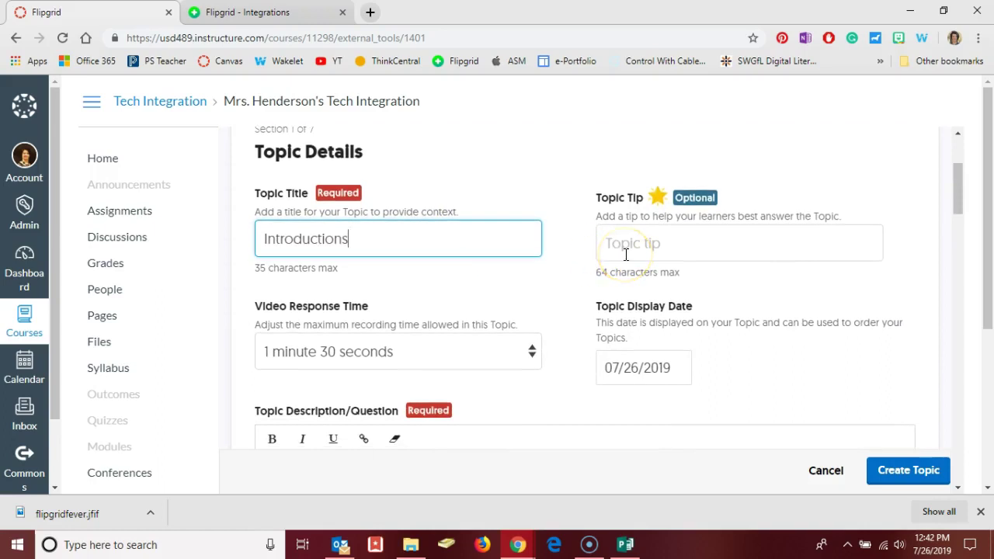
{"action": "scroll", "coordinate": [473, 302], "scroll_direction": "down", "scroll_amount": 1}
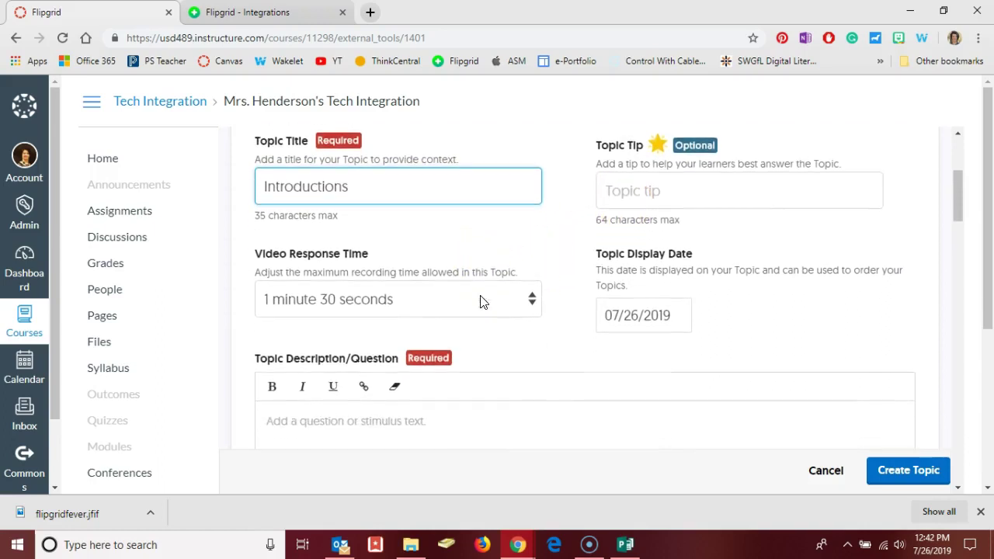
{"action": "left_click", "coordinate": [458, 299]}
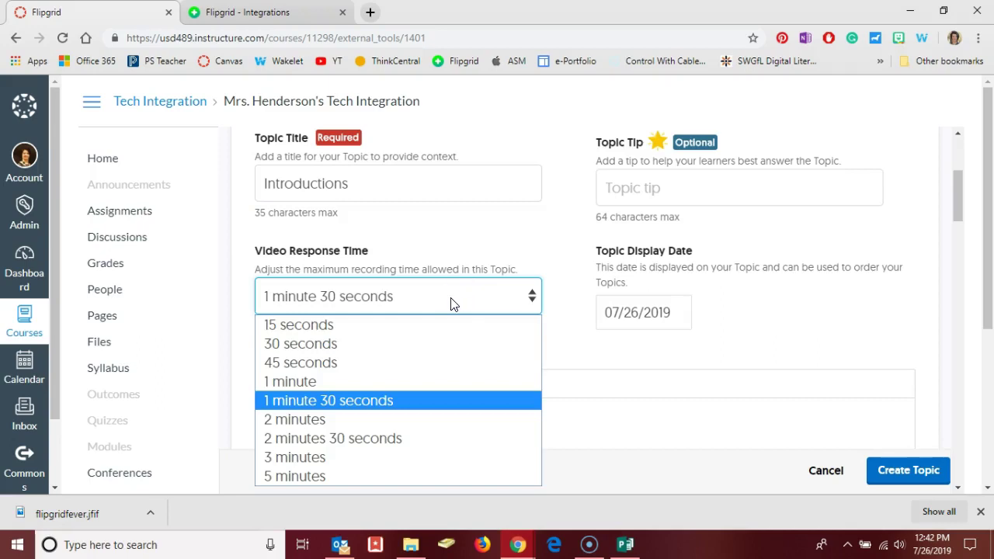
{"action": "left_click", "coordinate": [401, 353]}
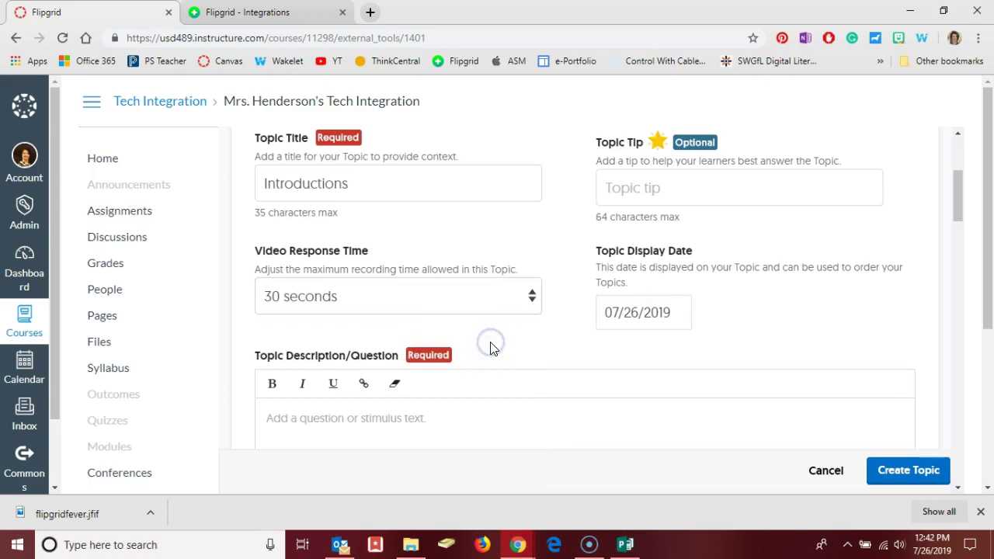
Step: Enter the topic description "Tell the class your name and a few things we may not know about you."
{"action": "scroll", "coordinate": [490, 346], "scroll_direction": "down", "scroll_amount": 2}
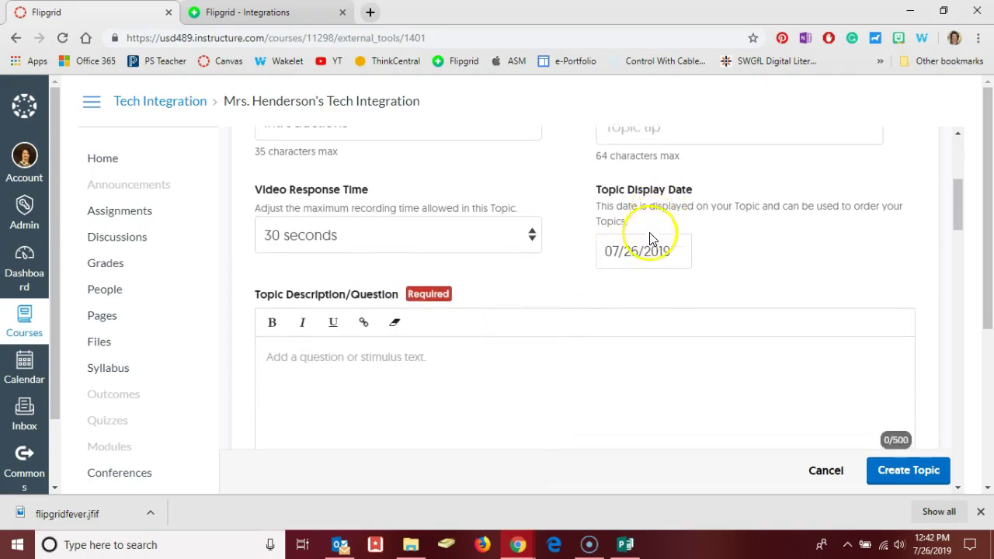
{"action": "left_click", "coordinate": [411, 357]}
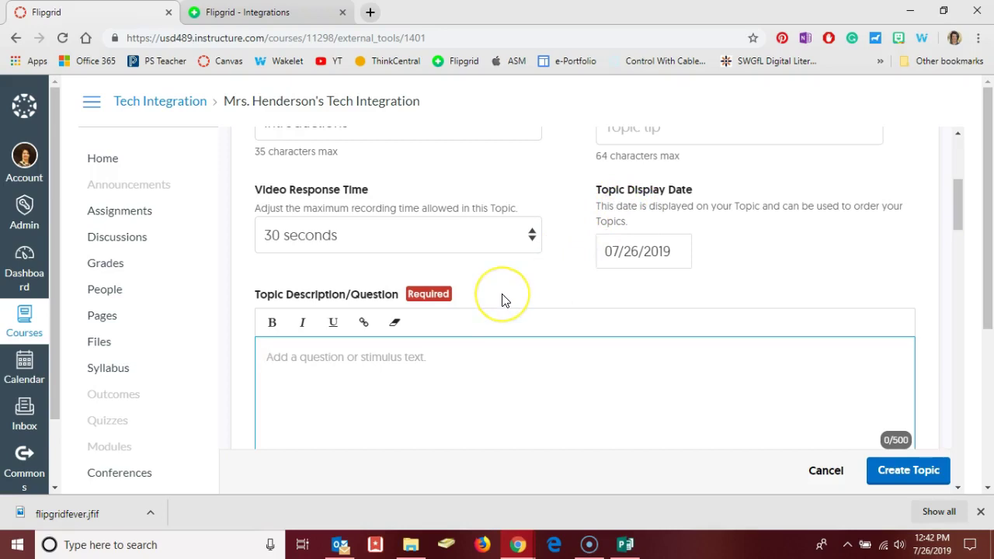
{"action": "type", "text": "Tell the "}
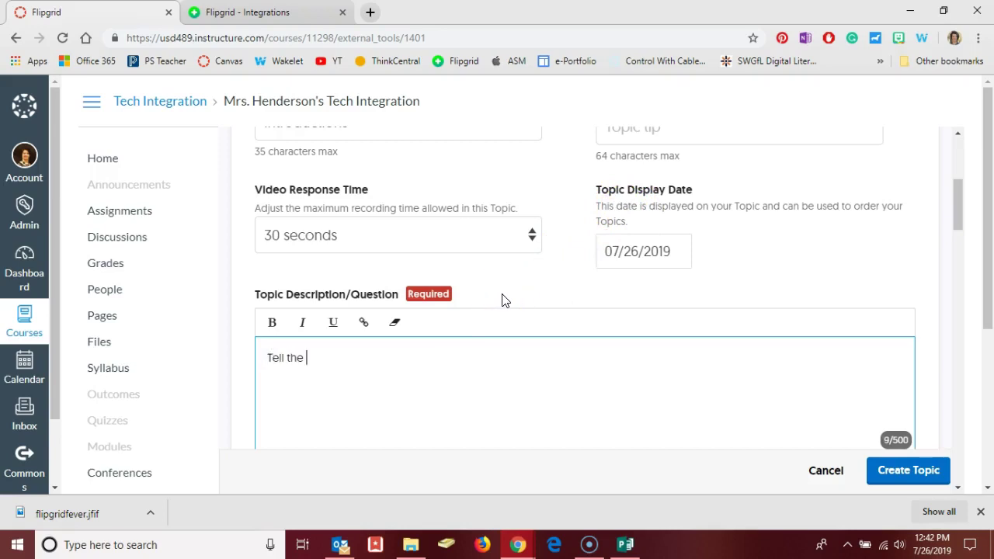
{"action": "type", "text": "class your name and"}
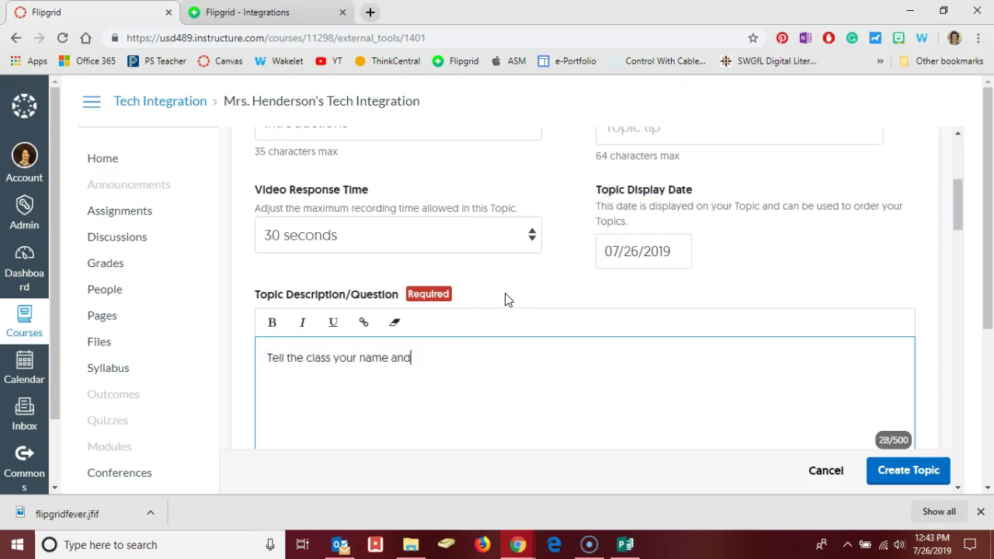
{"action": "type", "text": " a few things we m"}
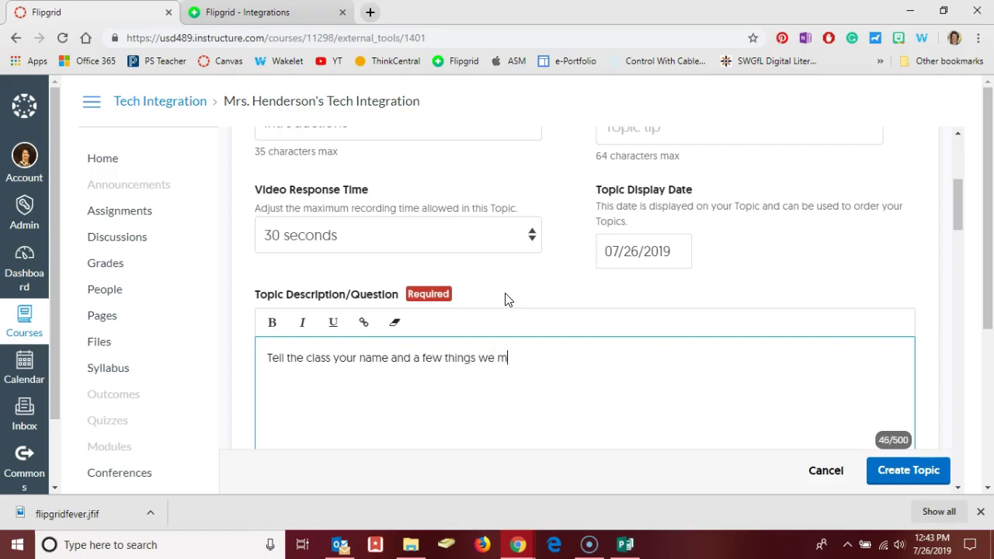
{"action": "type", "text": "ay not know about you."}
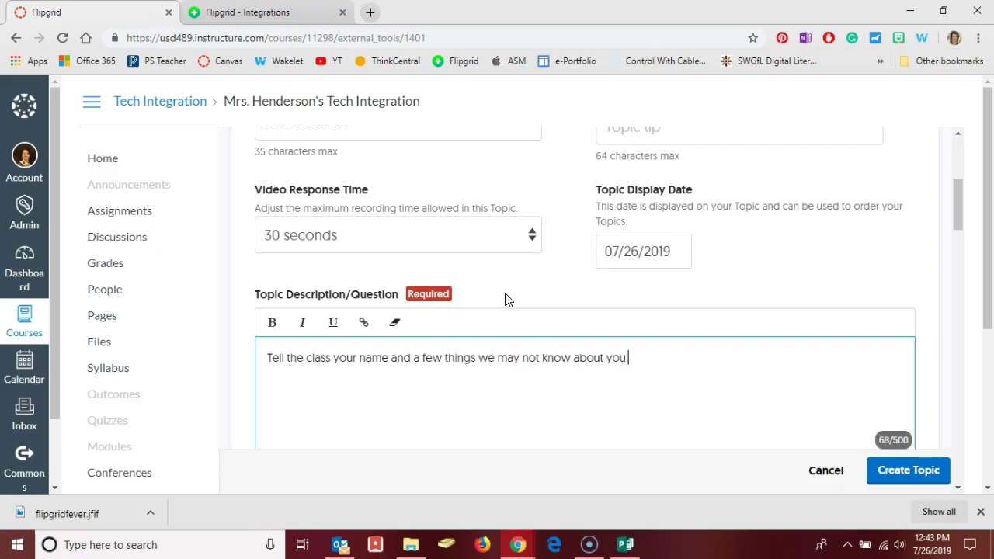
Step: Examine the new topic's video moderation, grid type, active state, and launch and freeze date settings
{"action": "scroll", "coordinate": [525, 288], "scroll_direction": "down", "scroll_amount": 1}
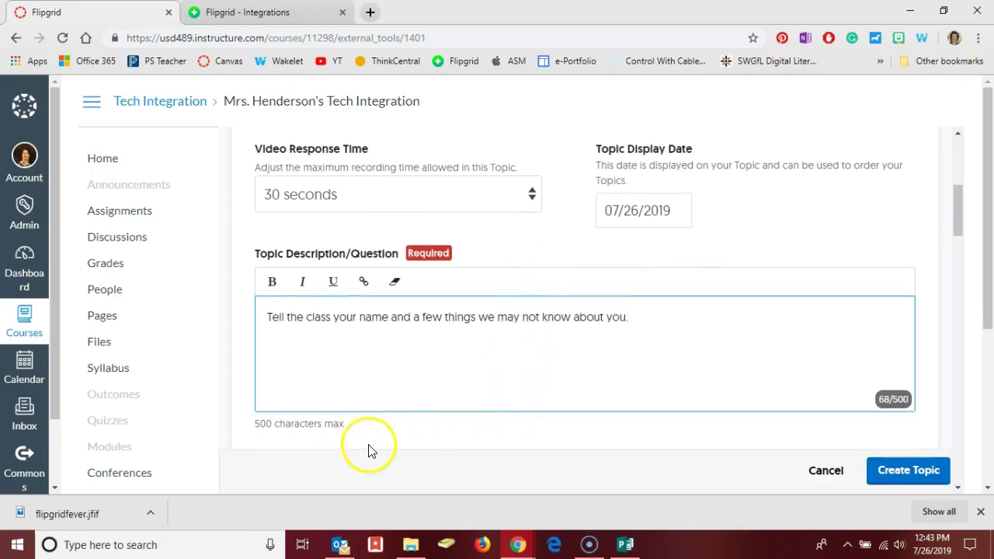
{"action": "scroll", "coordinate": [356, 441], "scroll_direction": "down", "scroll_amount": 3}
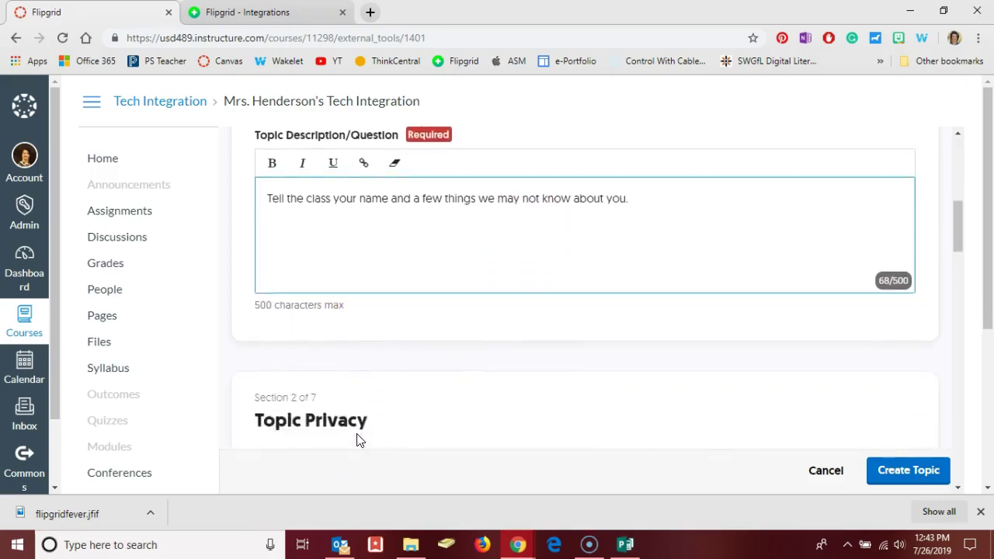
{"action": "scroll", "coordinate": [377, 425], "scroll_direction": "down", "scroll_amount": 1}
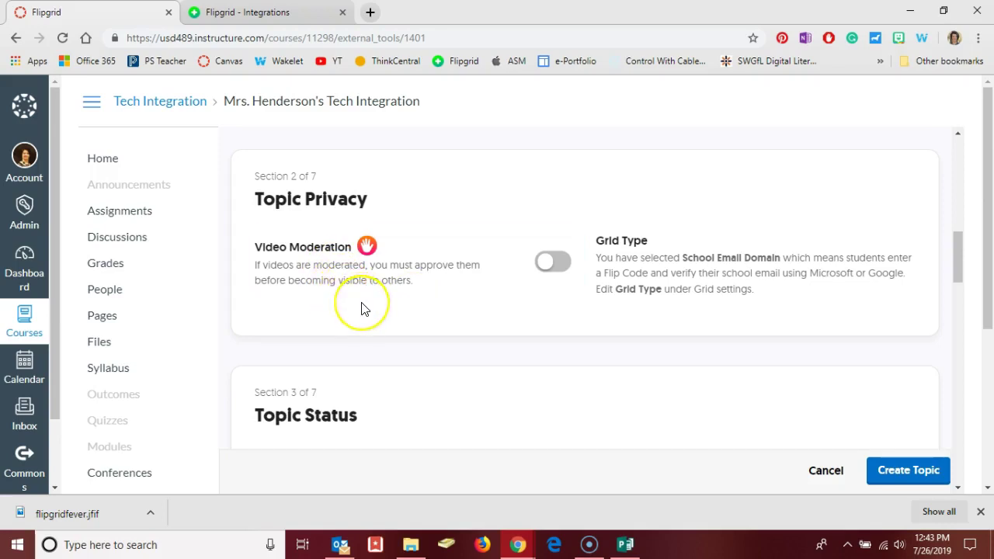
{"action": "scroll", "coordinate": [359, 309], "scroll_direction": "down", "scroll_amount": 1}
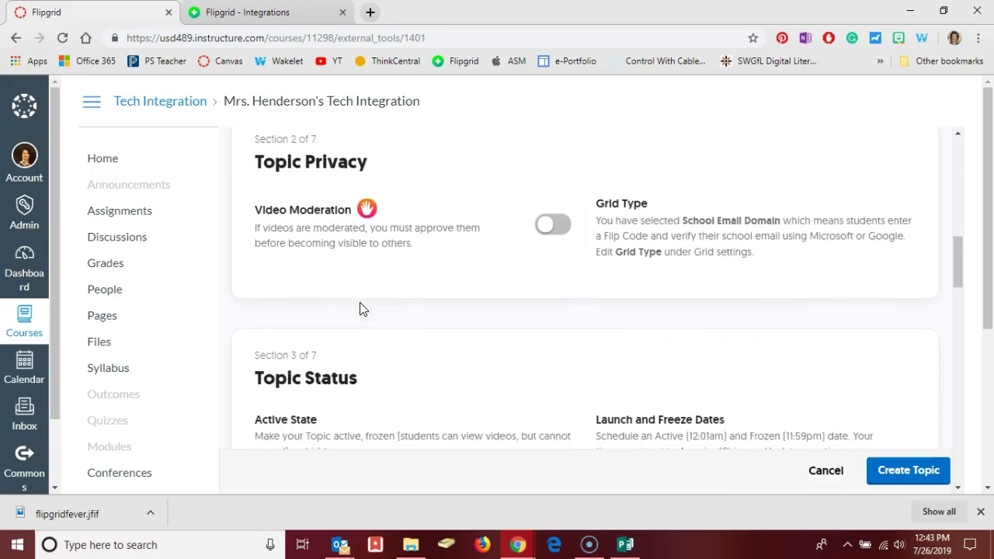
{"action": "scroll", "coordinate": [359, 309], "scroll_direction": "down", "scroll_amount": 2}
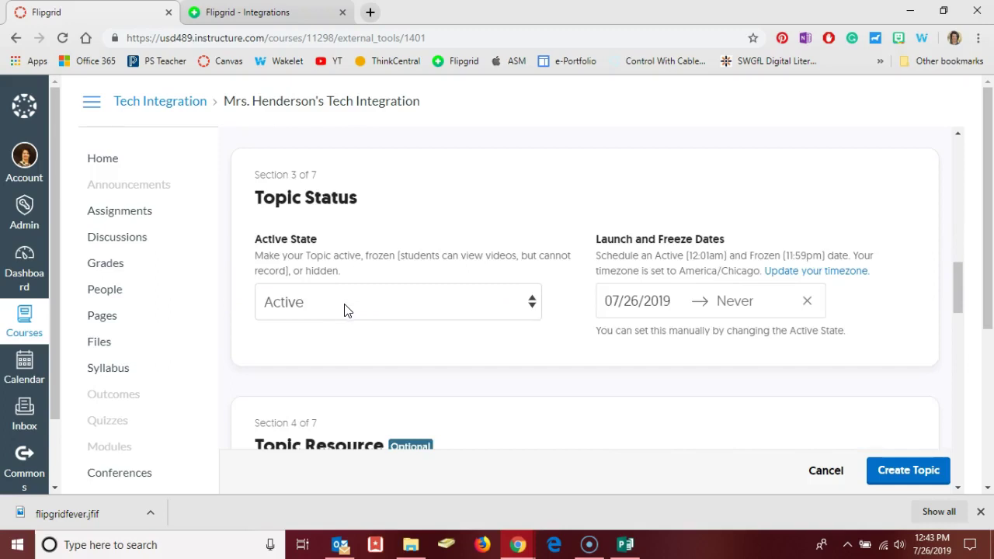
{"action": "scroll", "coordinate": [415, 345], "scroll_direction": "down", "scroll_amount": 1}
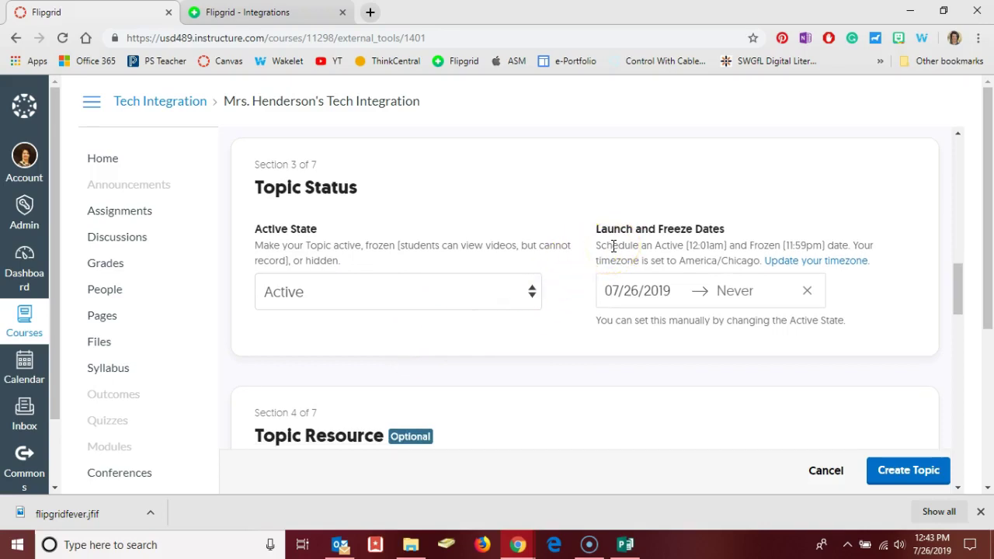
Step: Examine the optional topic resource types and the attachment link fields for the new topic
{"action": "scroll", "coordinate": [568, 289], "scroll_direction": "down", "scroll_amount": 1}
{"action": "scroll", "coordinate": [568, 290], "scroll_direction": "down", "scroll_amount": 2}
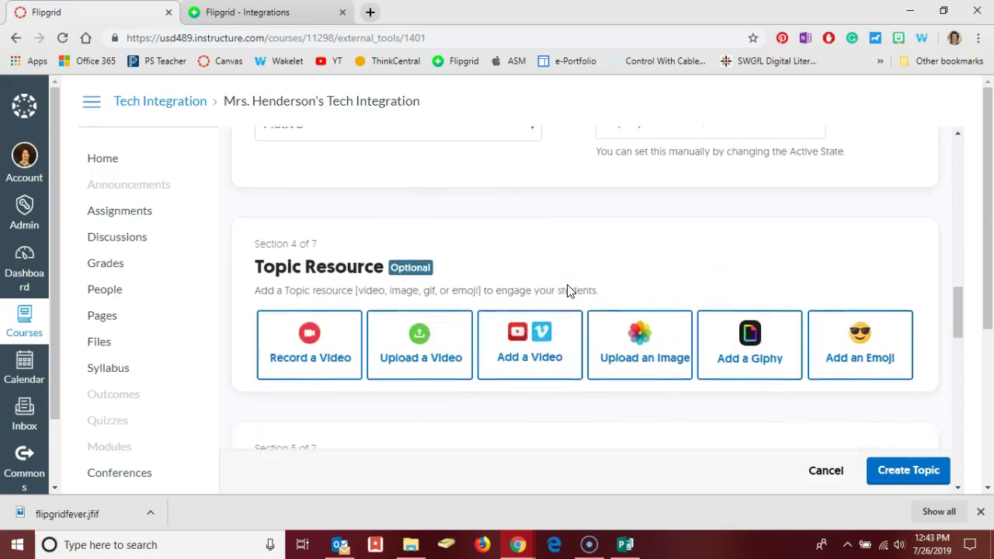
{"action": "scroll", "coordinate": [568, 290], "scroll_direction": "down", "scroll_amount": 1}
{"action": "left_click", "coordinate": [534, 234]}
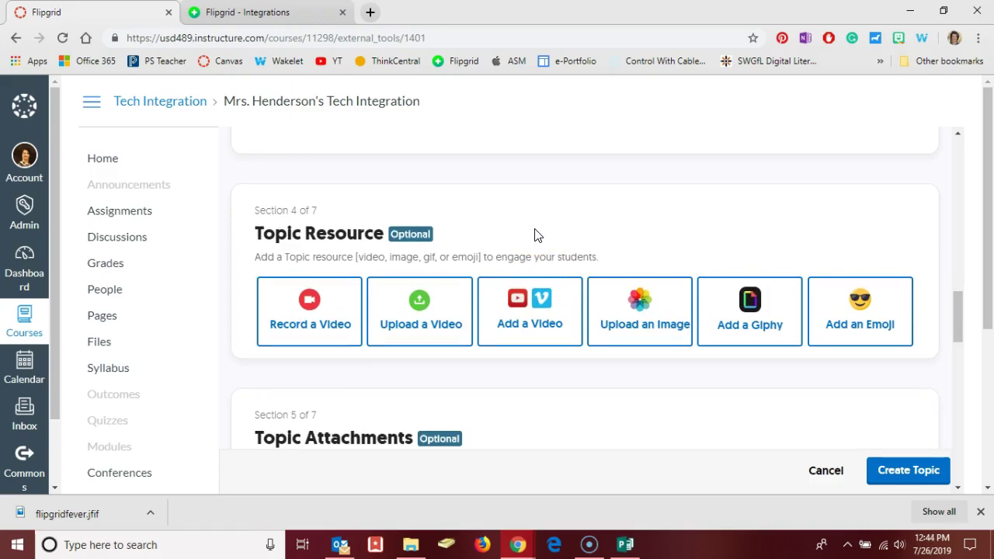
{"action": "left_click", "coordinate": [534, 234]}
{"action": "left_click", "coordinate": [328, 313]}
{"action": "left_click", "coordinate": [308, 314]}
{"action": "left_click", "coordinate": [388, 322]}
{"action": "left_click", "coordinate": [436, 323]}
{"action": "scroll", "coordinate": [598, 365], "scroll_direction": "down", "scroll_amount": 3}
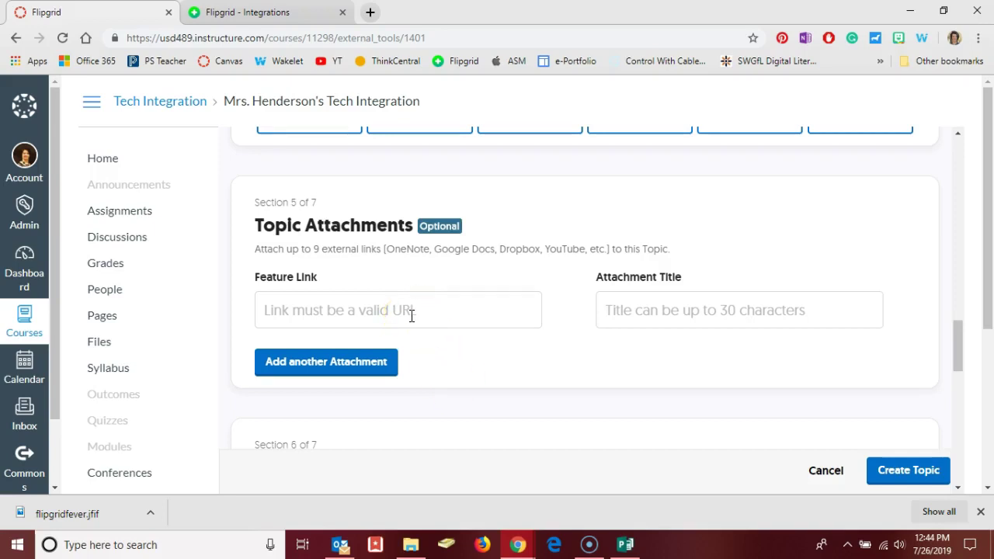
{"action": "scroll", "coordinate": [373, 330], "scroll_direction": "down", "scroll_amount": 1}
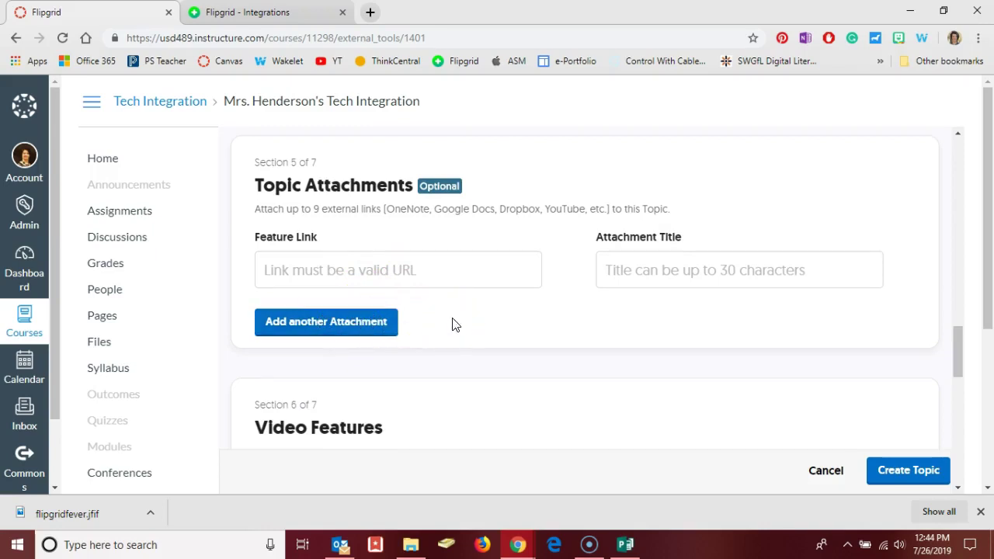
Step: Check the choices offered for Selfie Decorations and Attachment Link among the video features
{"action": "scroll", "coordinate": [454, 325], "scroll_direction": "down", "scroll_amount": 3}
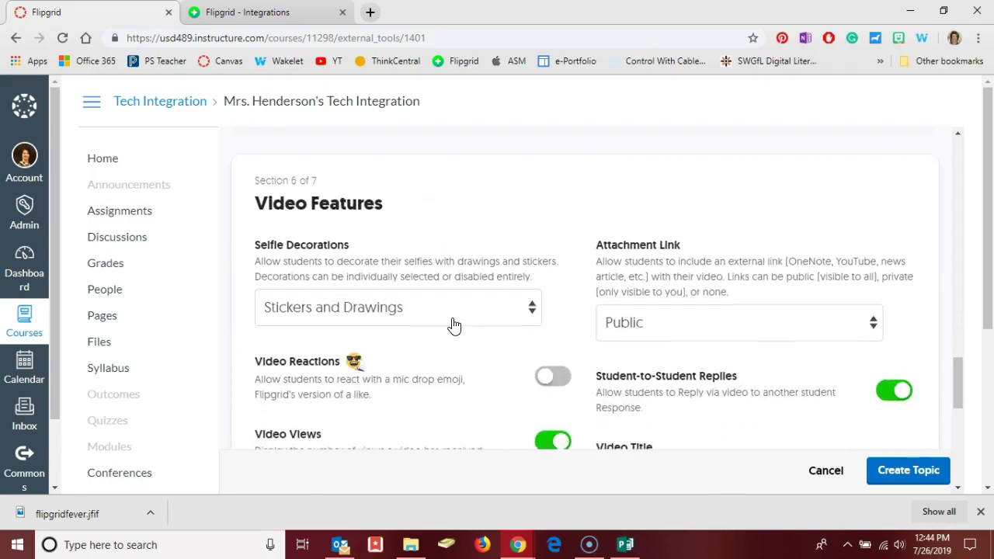
{"action": "scroll", "coordinate": [454, 324], "scroll_direction": "down", "scroll_amount": 1}
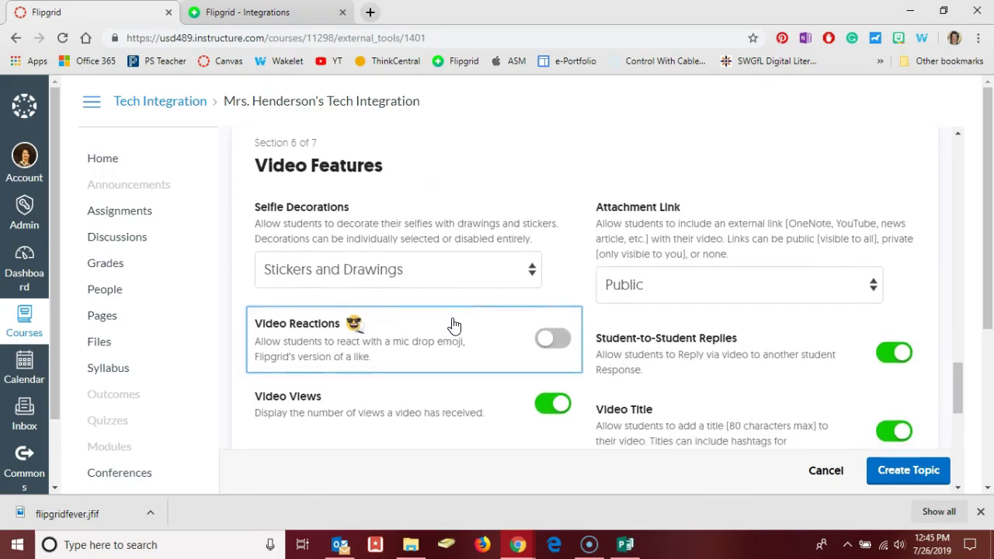
{"action": "scroll", "coordinate": [454, 325], "scroll_direction": "down", "scroll_amount": 1}
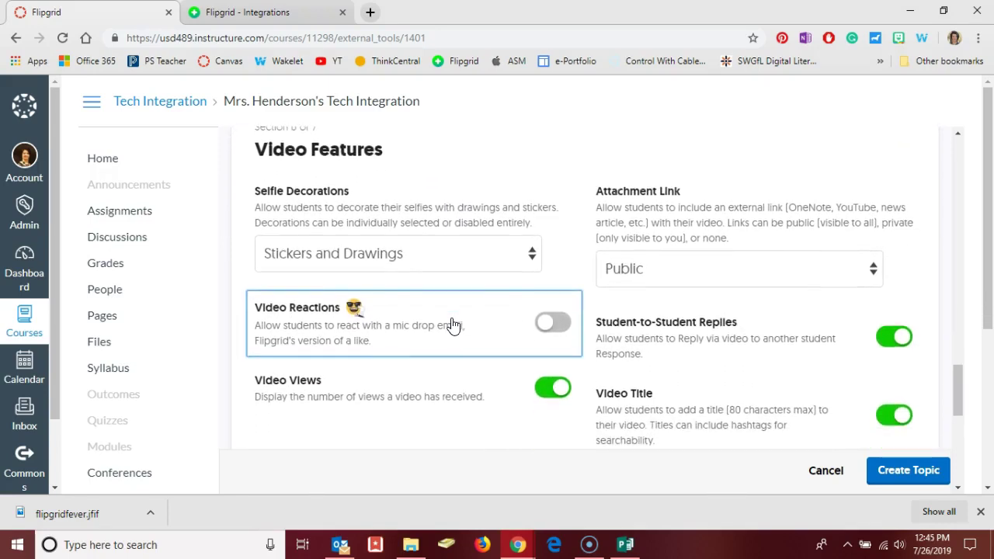
{"action": "left_click", "coordinate": [435, 259]}
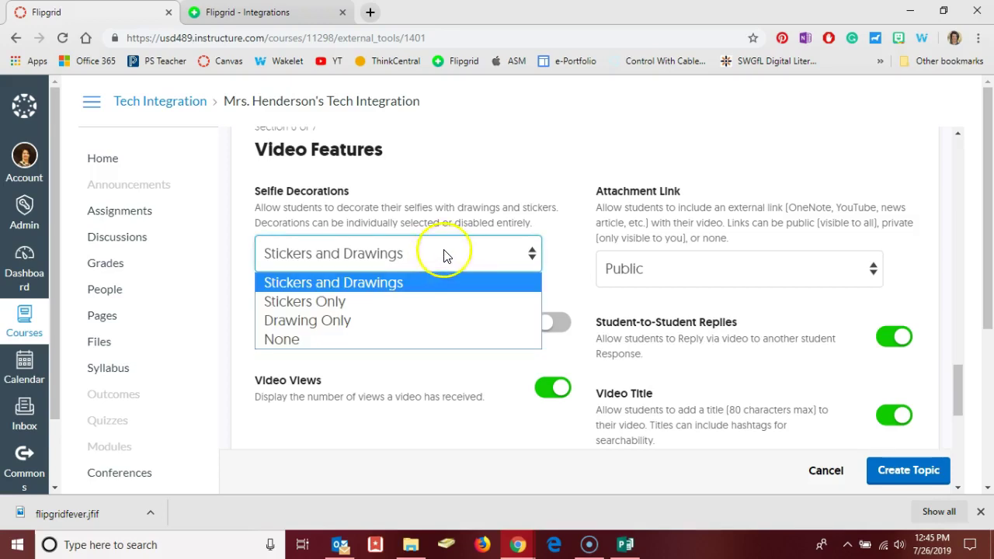
{"action": "left_click", "coordinate": [518, 227]}
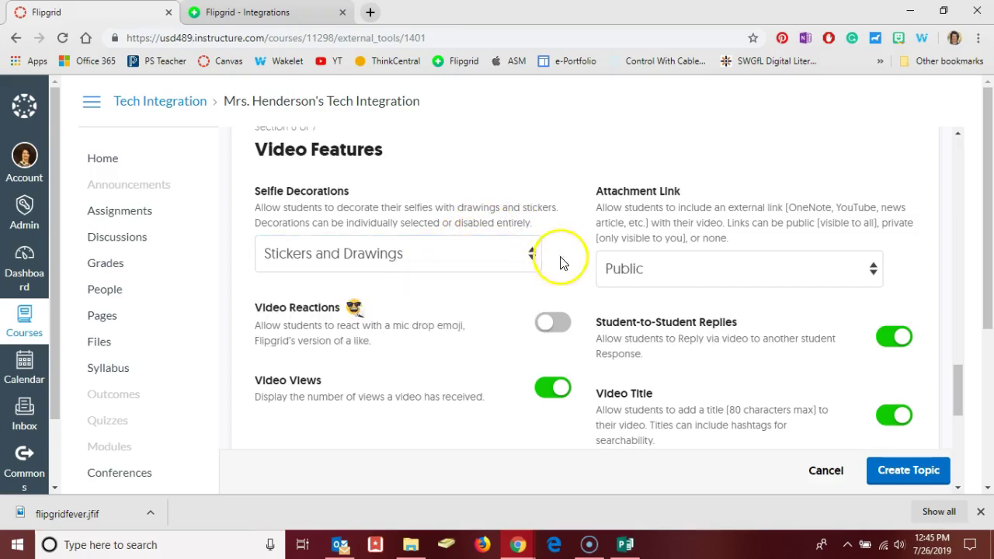
{"action": "left_click", "coordinate": [618, 277]}
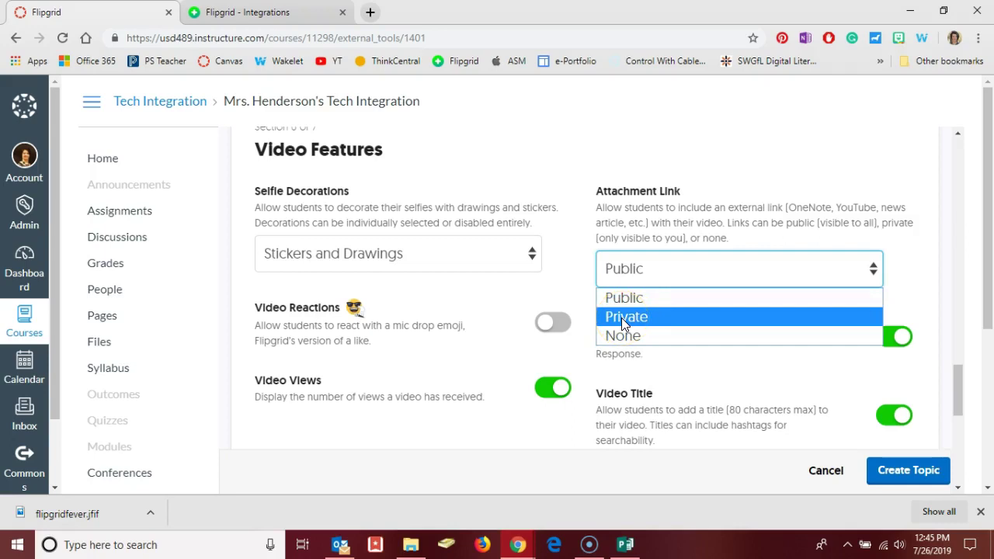
{"action": "left_click", "coordinate": [565, 272]}
Step: Examine the Video Reactions, Video Views and Student-to-Student Replies settings
{"action": "scroll", "coordinate": [543, 264], "scroll_direction": "down", "scroll_amount": 1}
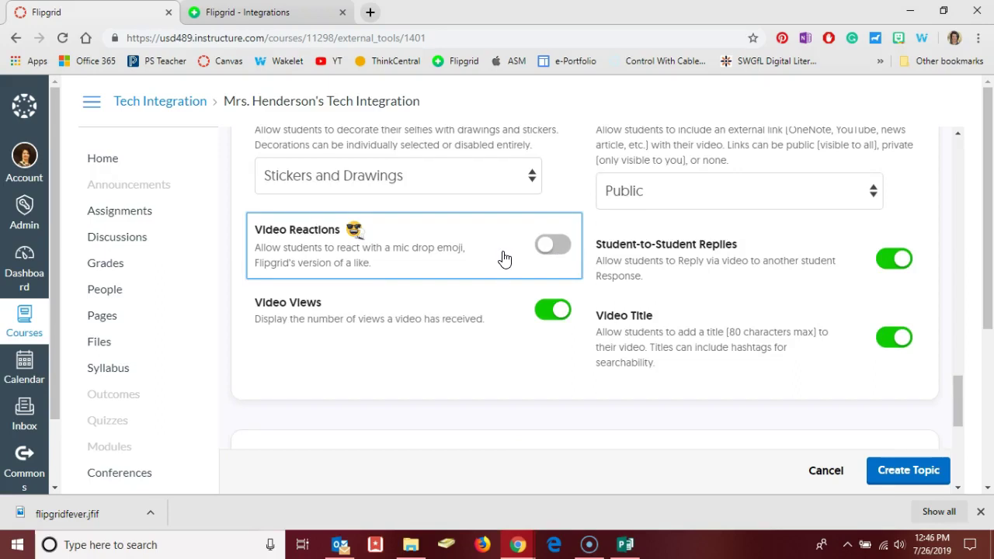
{"action": "left_click", "coordinate": [492, 306]}
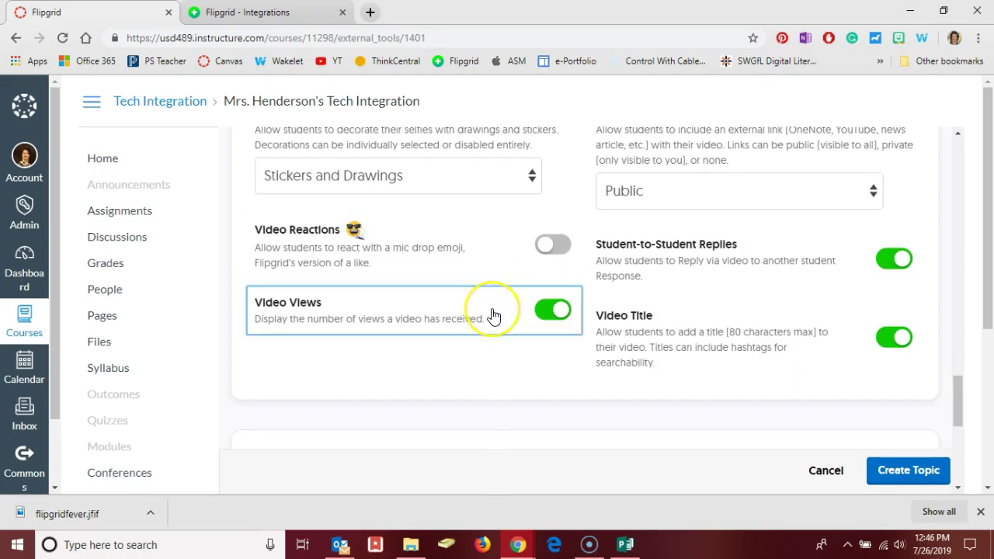
{"action": "left_click", "coordinate": [502, 340]}
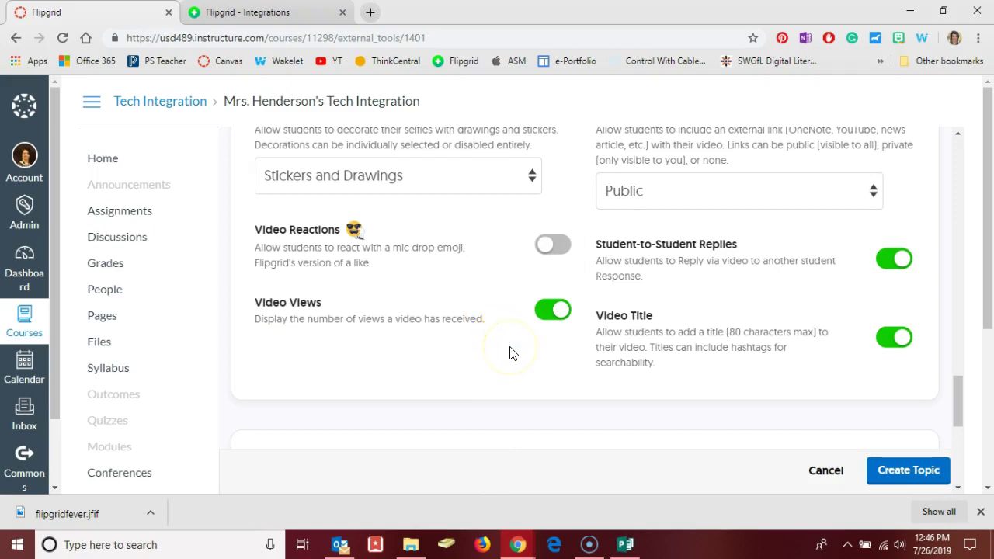
{"action": "scroll", "coordinate": [510, 353], "scroll_direction": "down", "scroll_amount": 1}
{"action": "left_click", "coordinate": [561, 337]}
{"action": "left_click", "coordinate": [699, 252]}
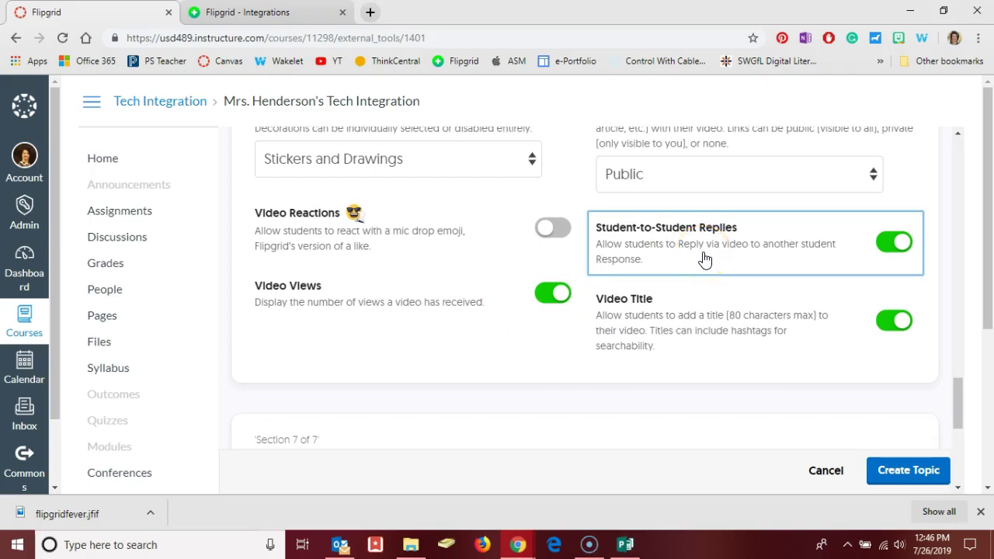
Step: Examine the Video Title setting among the video features and the Basic and Custom Feedback options for the new topic
{"action": "left_click", "coordinate": [700, 299]}
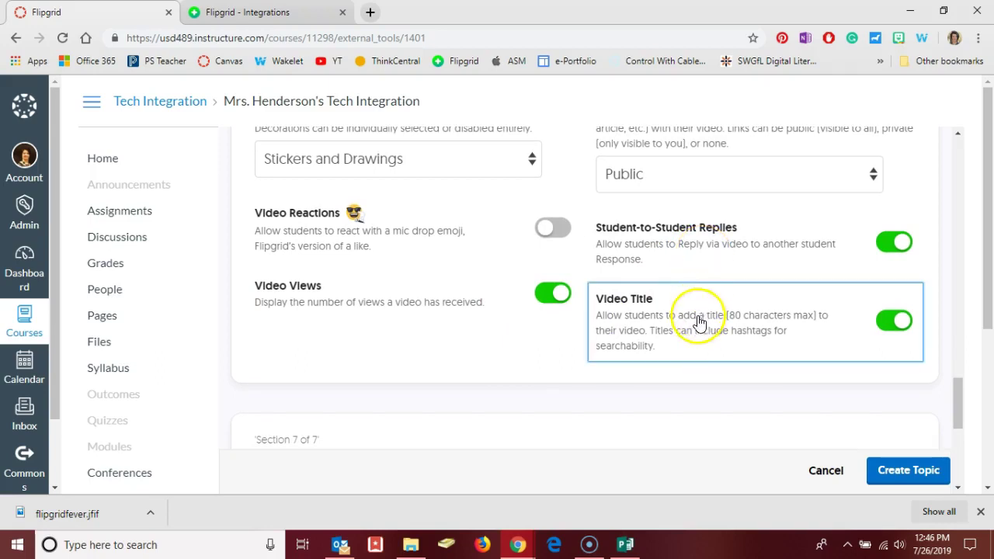
{"action": "left_click", "coordinate": [699, 346]}
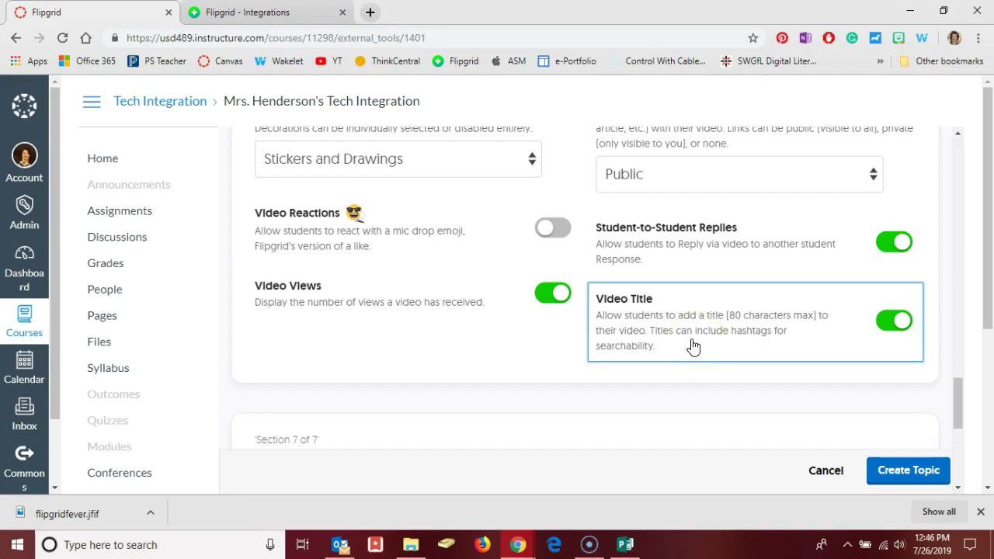
{"action": "left_click", "coordinate": [566, 354]}
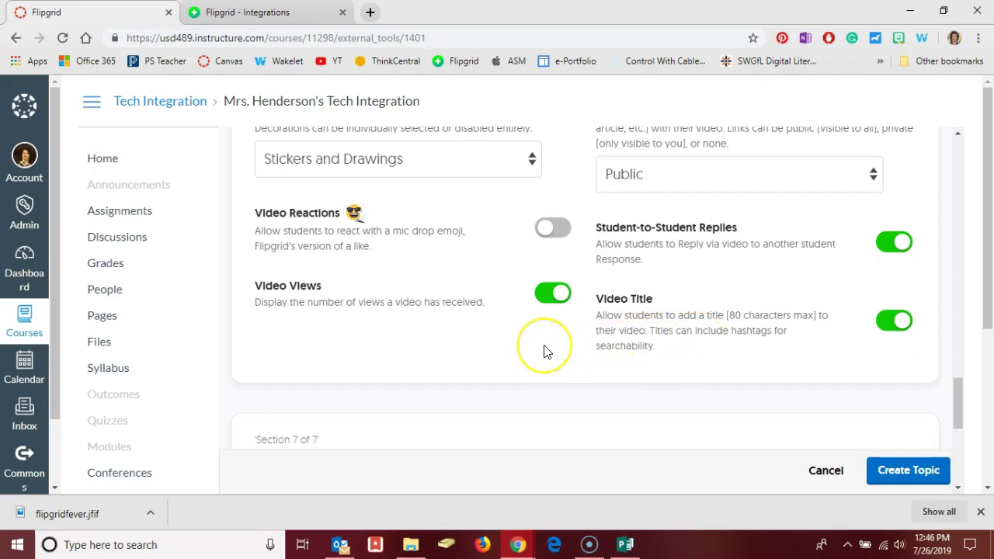
{"action": "scroll", "coordinate": [543, 350], "scroll_direction": "down", "scroll_amount": 2}
{"action": "scroll", "coordinate": [544, 351], "scroll_direction": "down", "scroll_amount": 3}
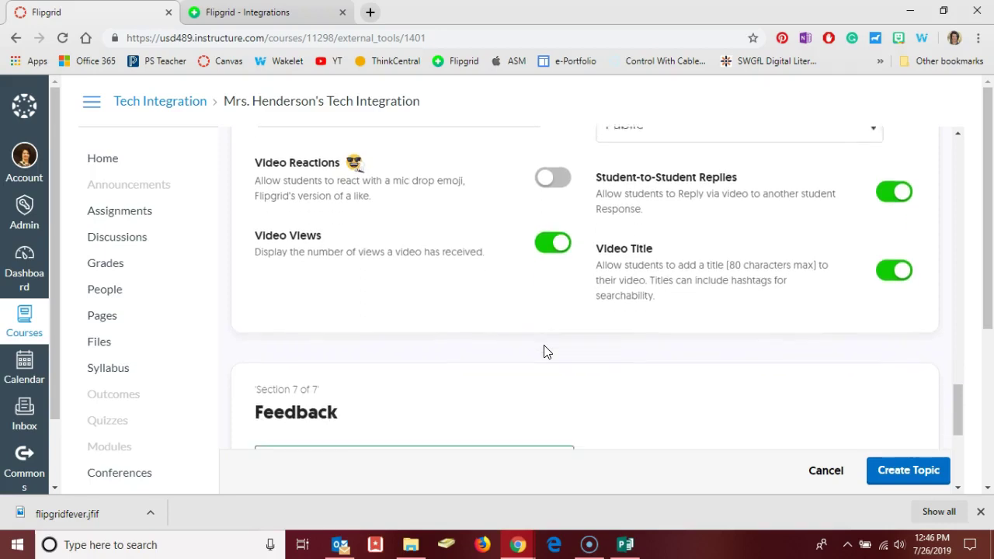
{"action": "scroll", "coordinate": [545, 352], "scroll_direction": "down", "scroll_amount": 1}
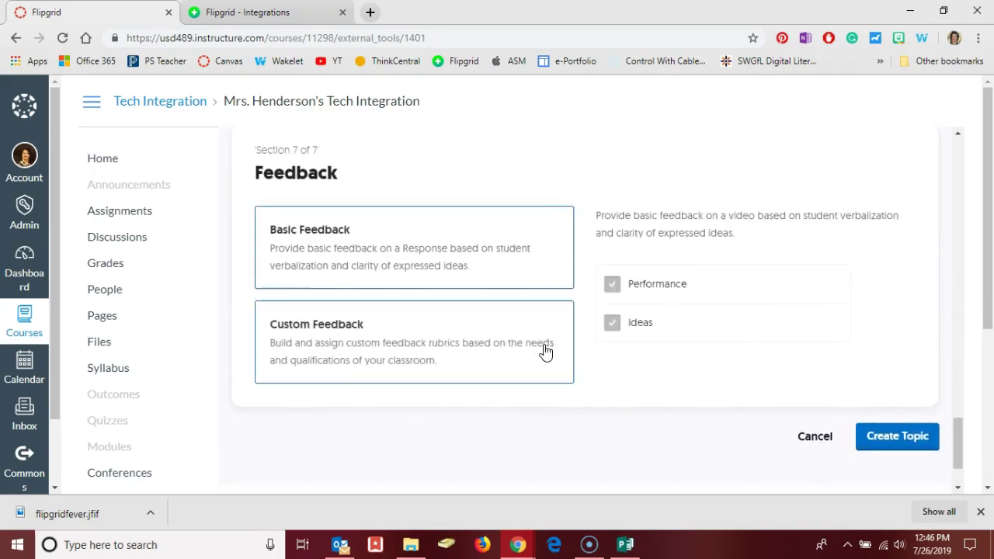
Step: Keep Basic Feedback as the feedback type and create the Introductions topic
{"action": "left_click", "coordinate": [542, 286]}
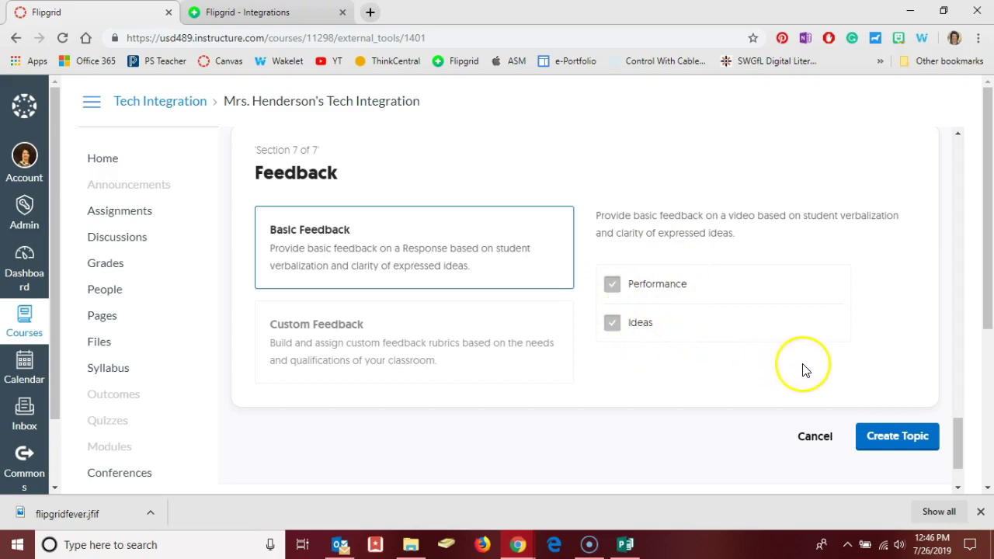
{"action": "left_click", "coordinate": [897, 440]}
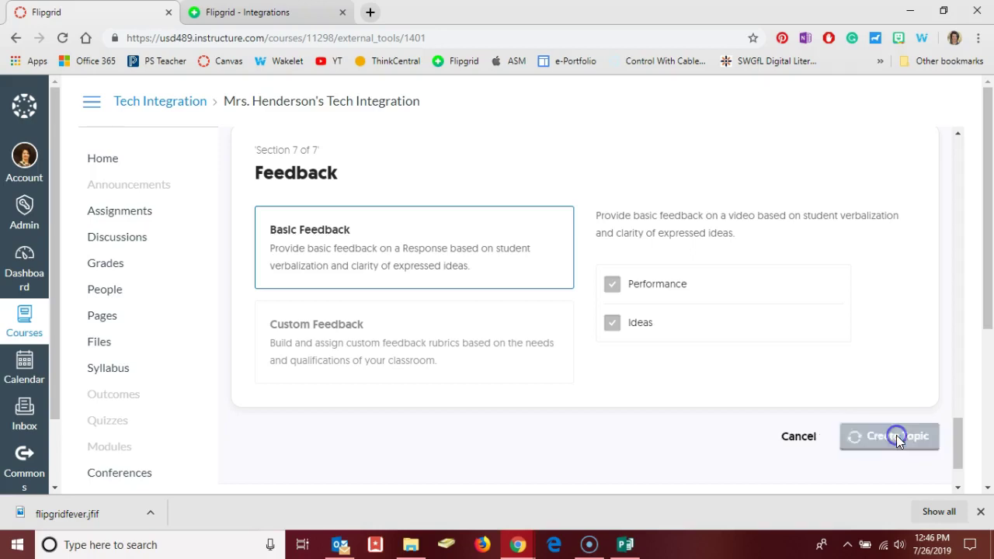
{"action": "scroll", "coordinate": [620, 336], "scroll_direction": "down", "scroll_amount": 1}
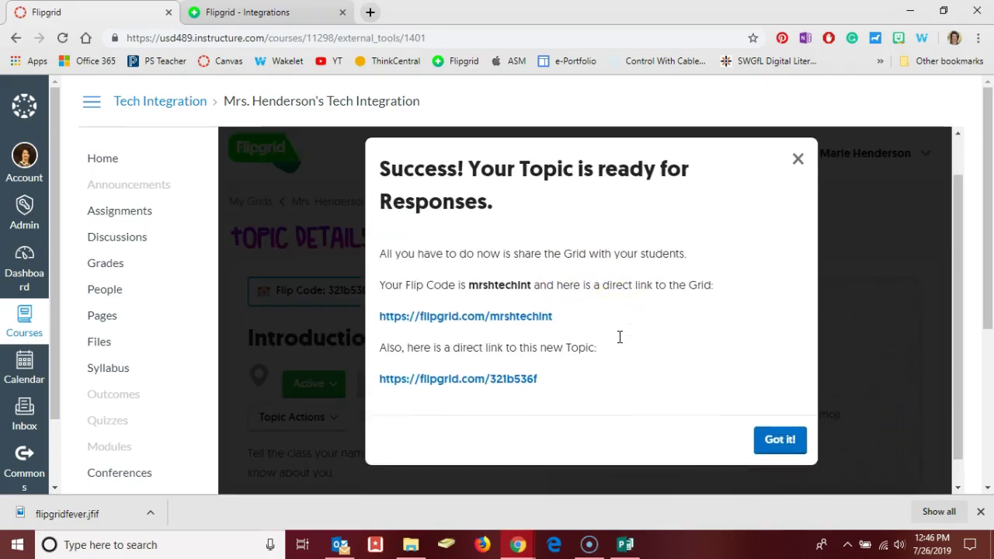